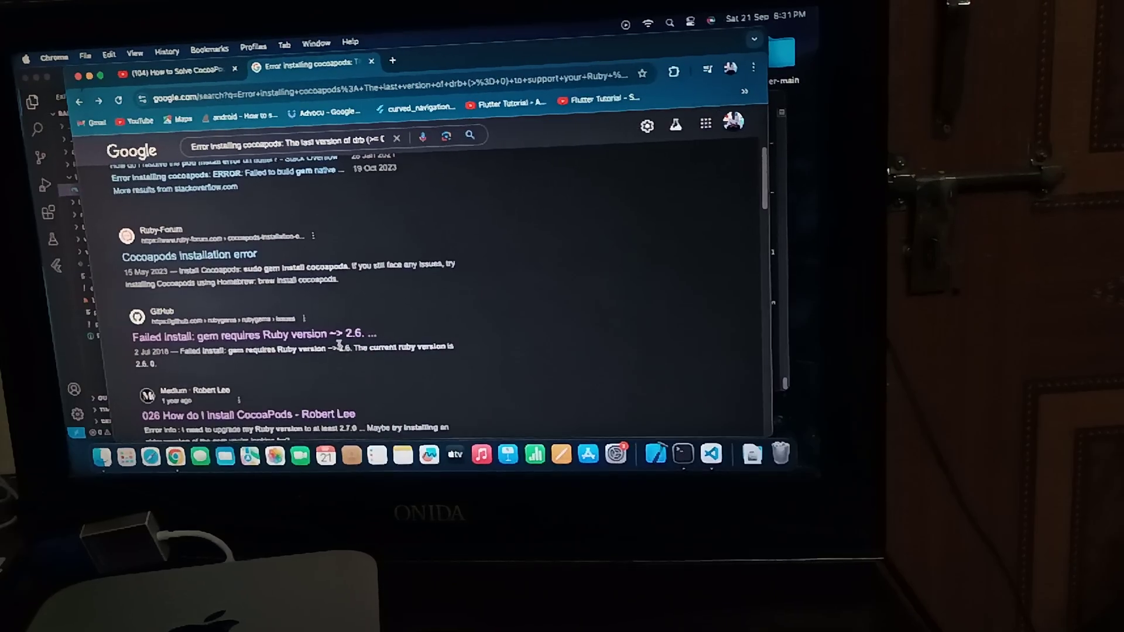
pyautogui.scroll(1, 373, 353)
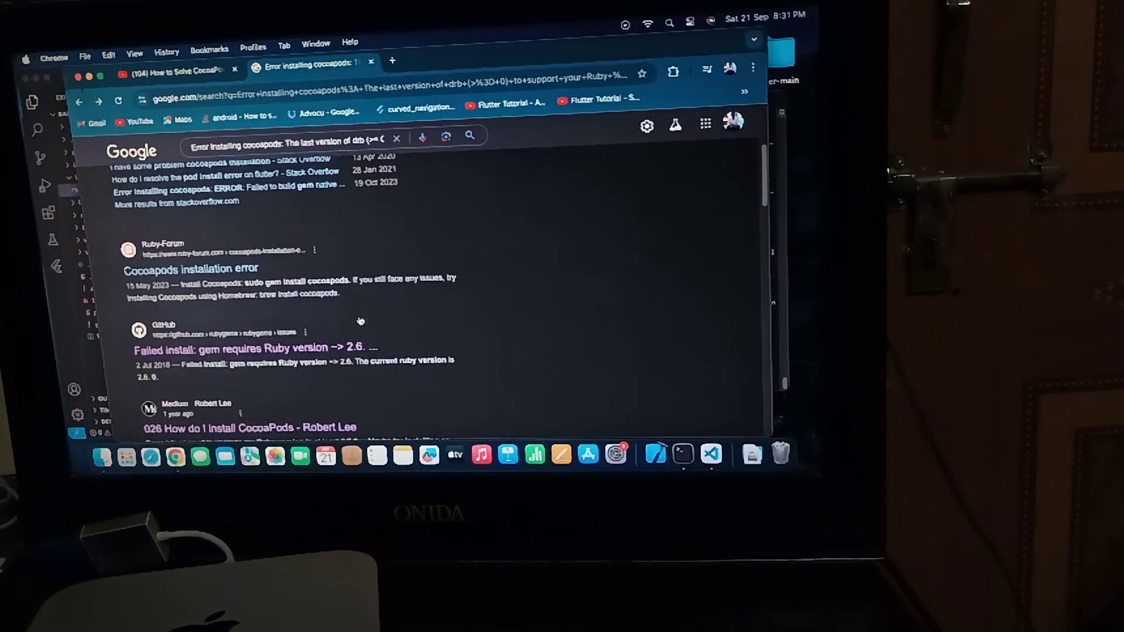
pyautogui.scroll(2, 373, 351)
pyautogui.scroll(3, 342, 316)
pyautogui.scroll(-1, 477, 312)
pyautogui.scroll(1, 492, 378)
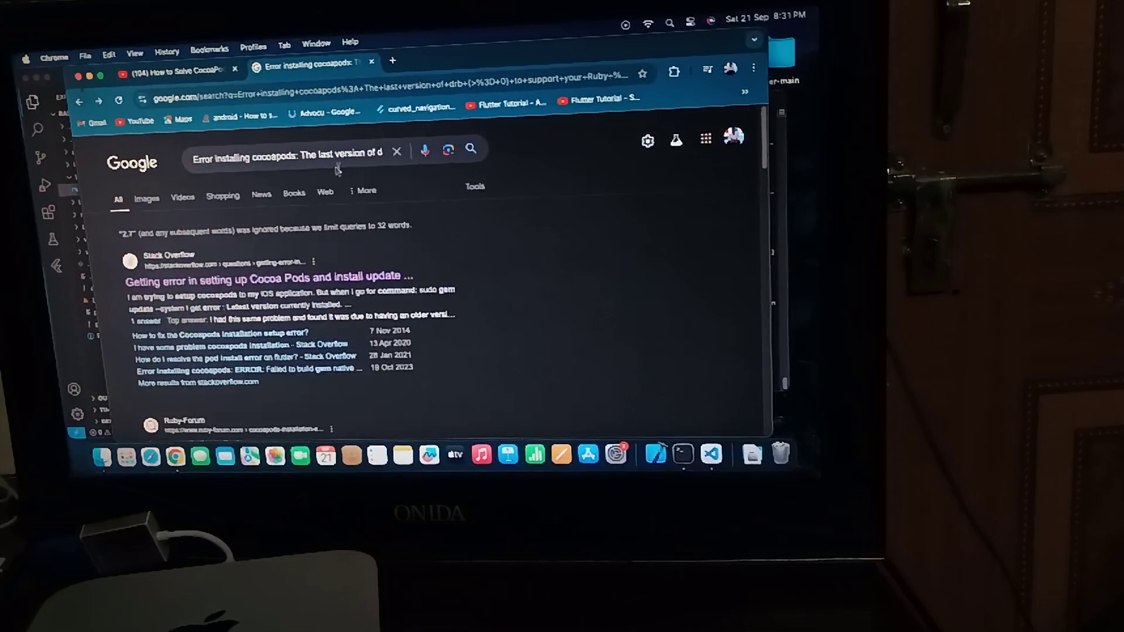
# - Open the Stack Overflow CocoaPods error question and highlight the 'gem install cocoapods' command
pyautogui.click(268, 270)
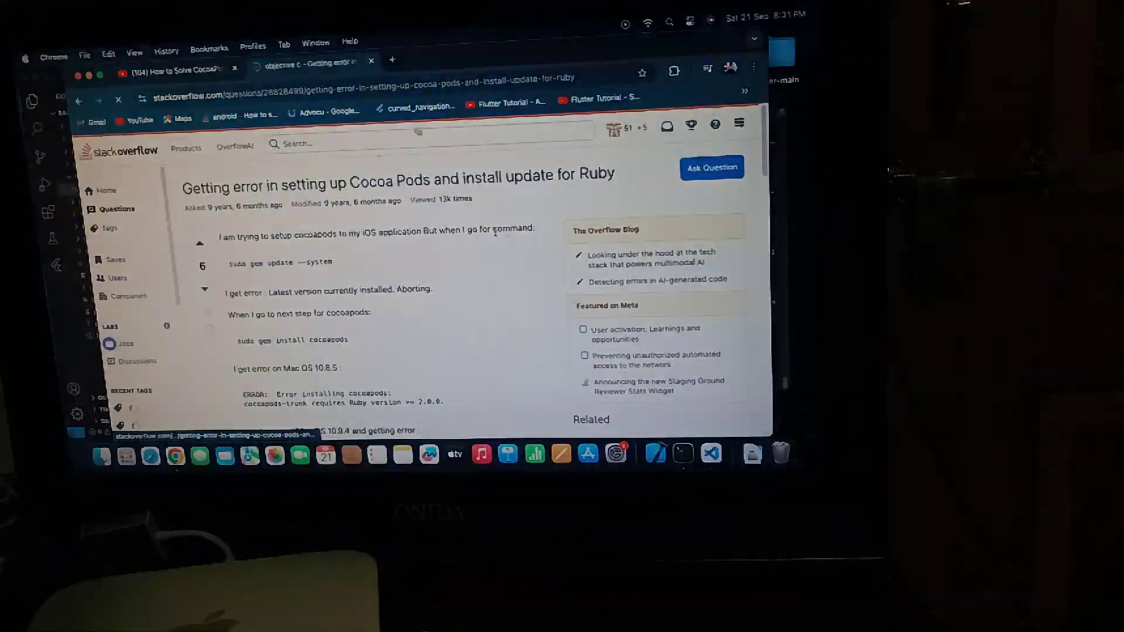
pyautogui.scroll(-2, 422, 299)
pyautogui.tripleClick(357, 313)
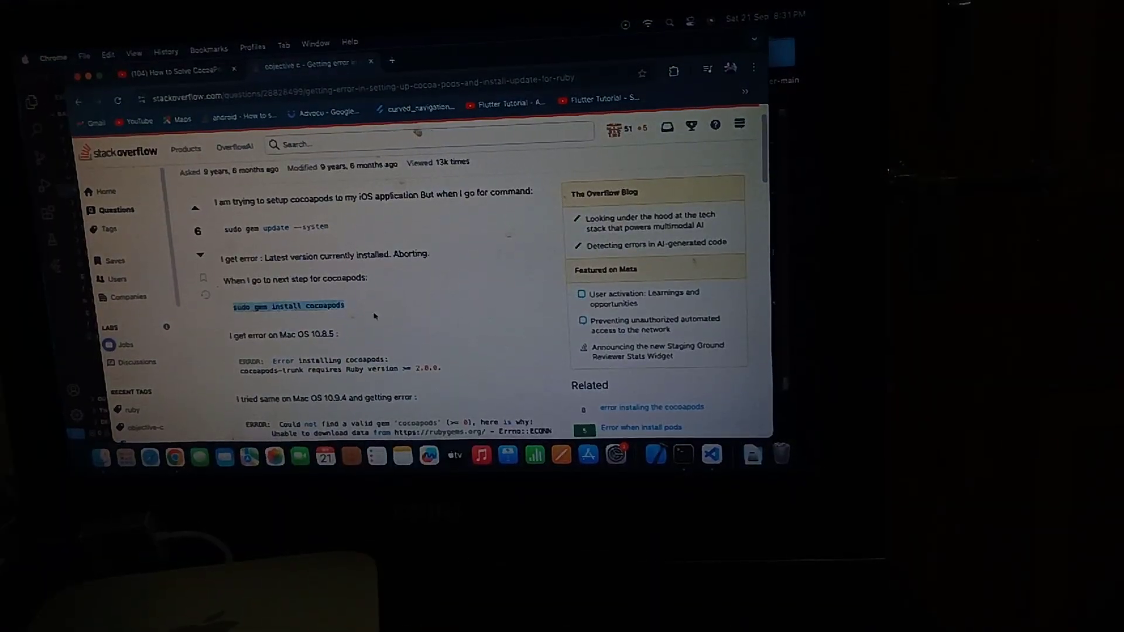
pyautogui.moveTo(361, 309); pyautogui.dragTo(254, 307)
pyautogui.click(477, 325)
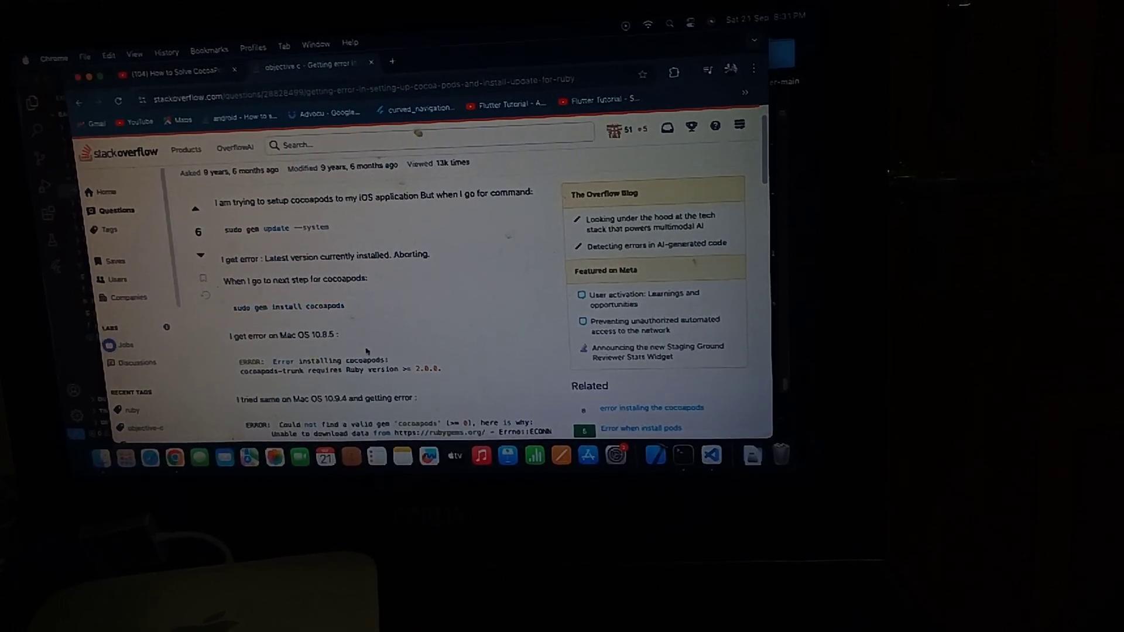
pyautogui.scroll(-3, 300, 263)
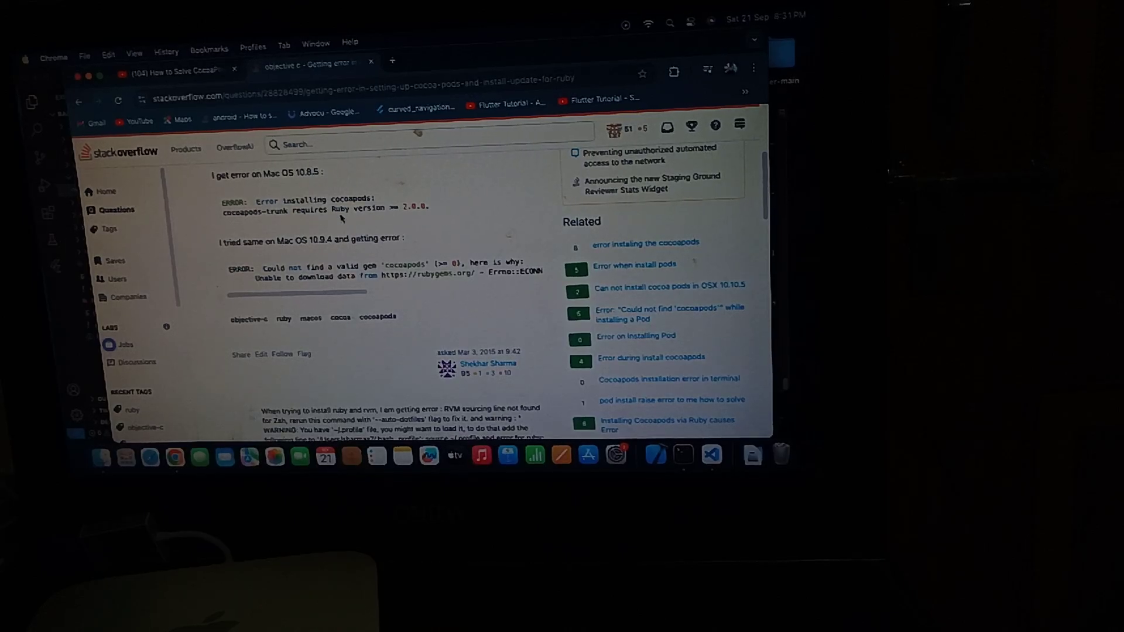
# - Highlight the required Ruby version in the error, then open a new Google tab
pyautogui.moveTo(392, 210); pyautogui.dragTo(434, 208)
pyautogui.click(445, 211)
pyautogui.scroll(4, 445, 212)
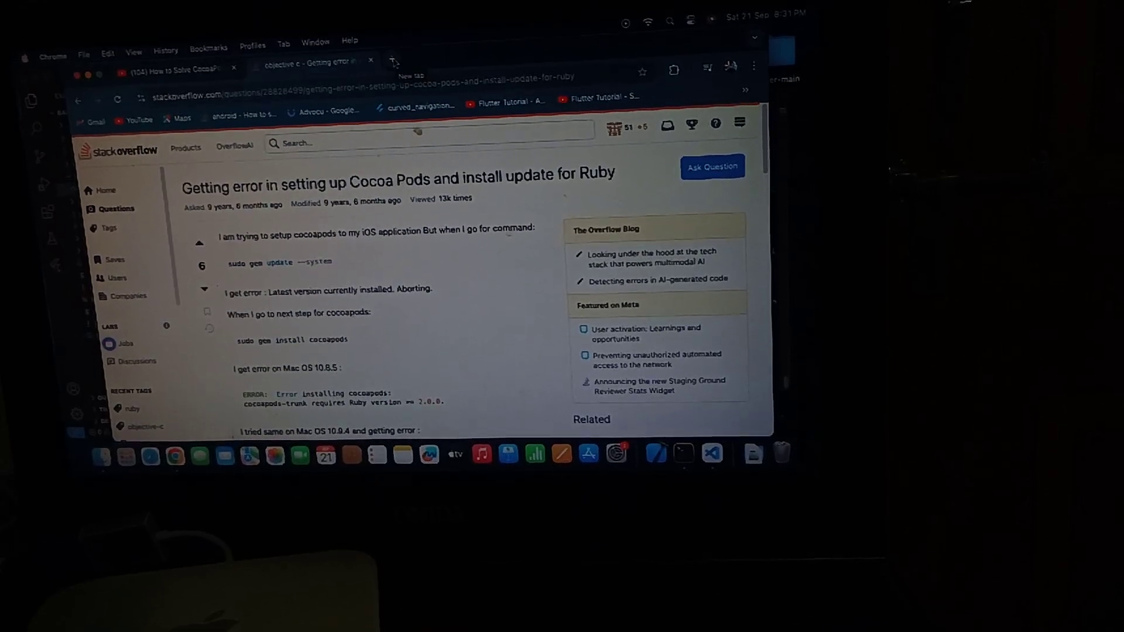
pyautogui.click(393, 62)
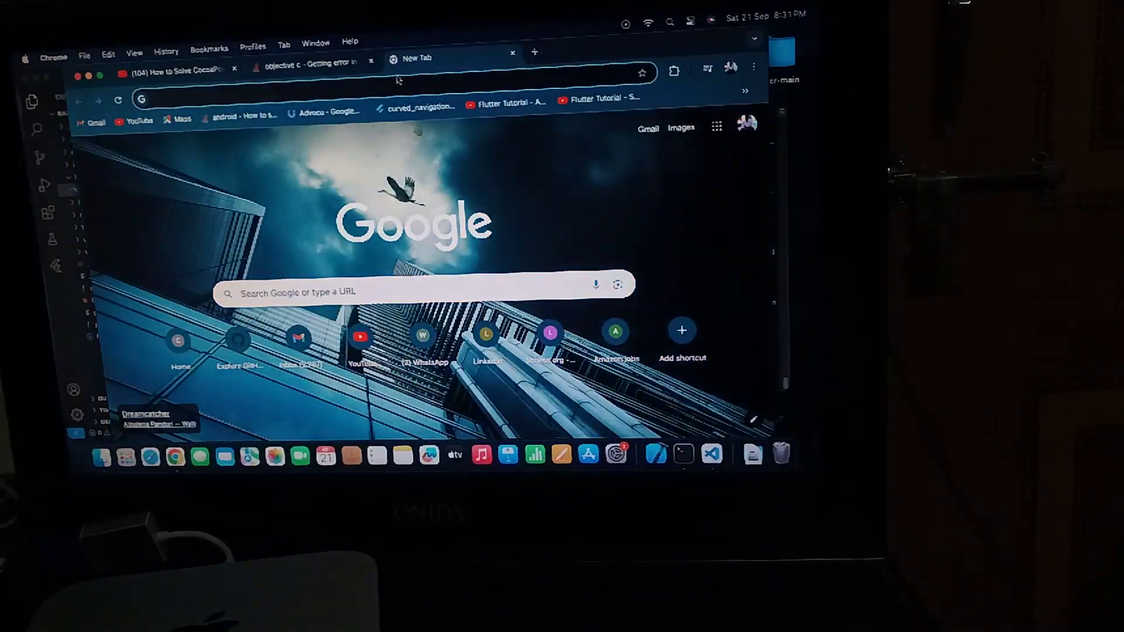
pyautogui.write('insta')
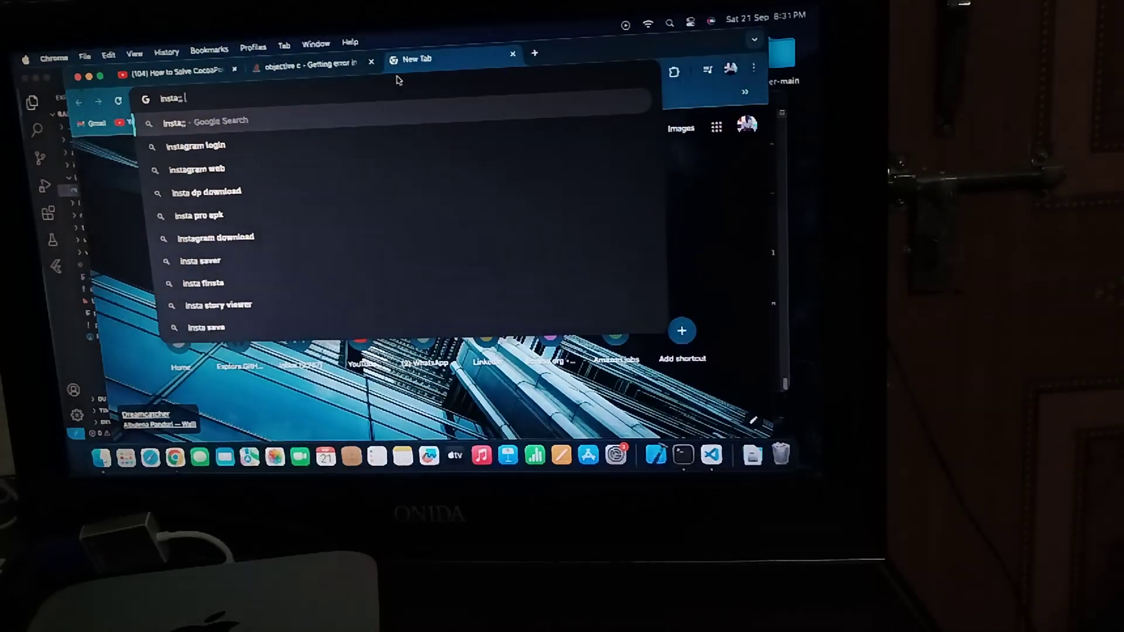
pyautogui.write('ll ')
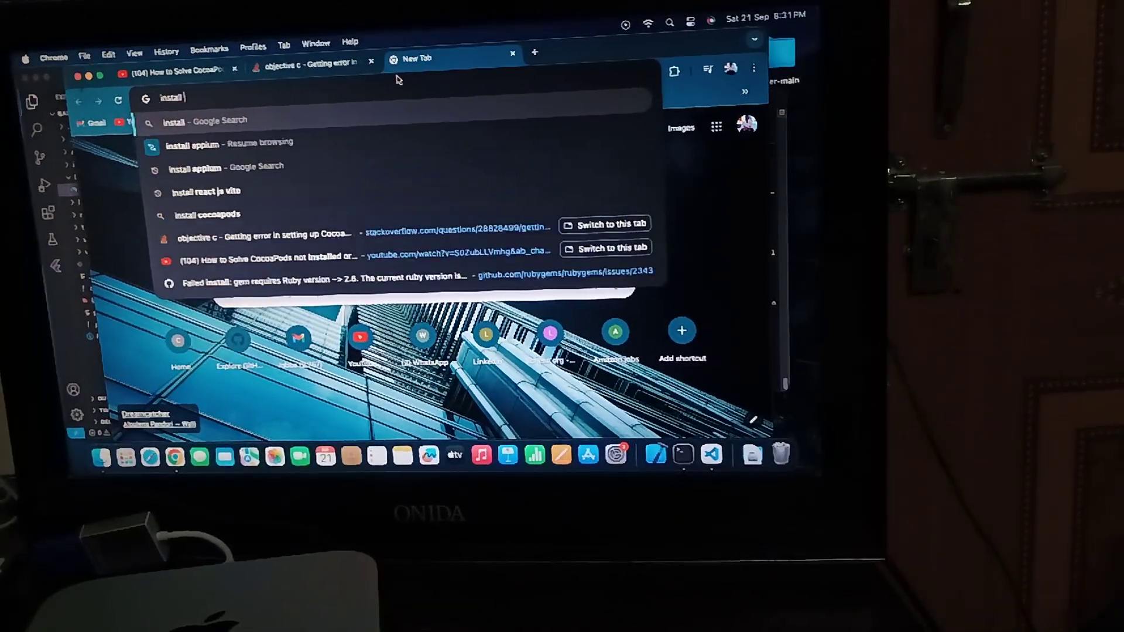
pyautogui.write('ho')
# - Search Google for 'install homebrew' and open the brew.sh install page
pyautogui.press('Down')
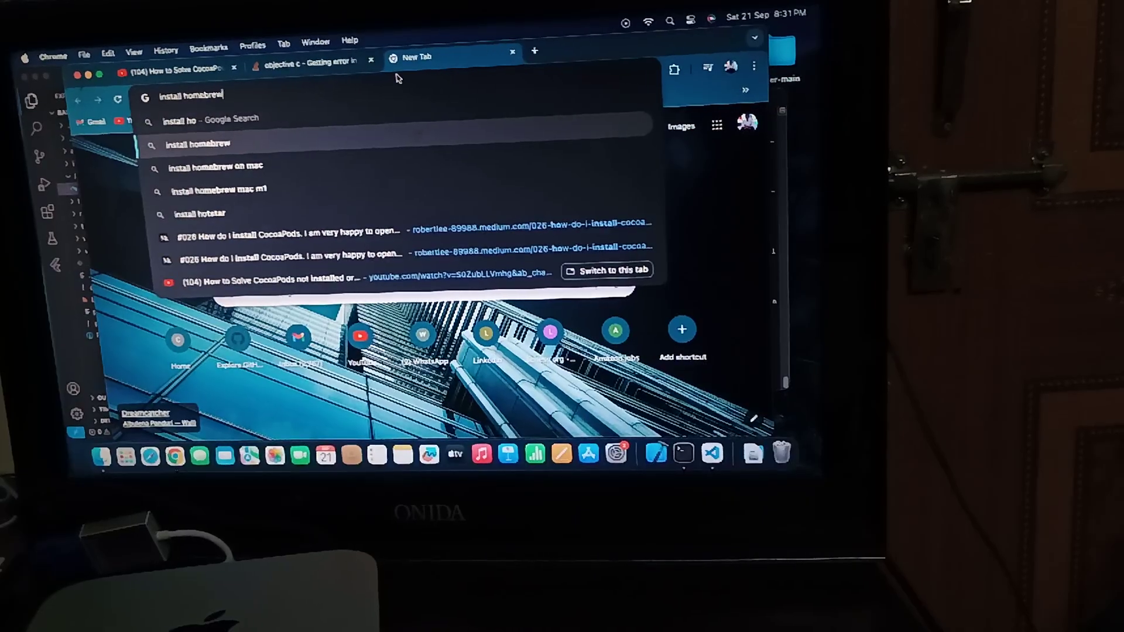
pyautogui.press('Down')
pyautogui.press('Return')
pyautogui.click(290, 286)
pyautogui.scroll(-3, 391, 339)
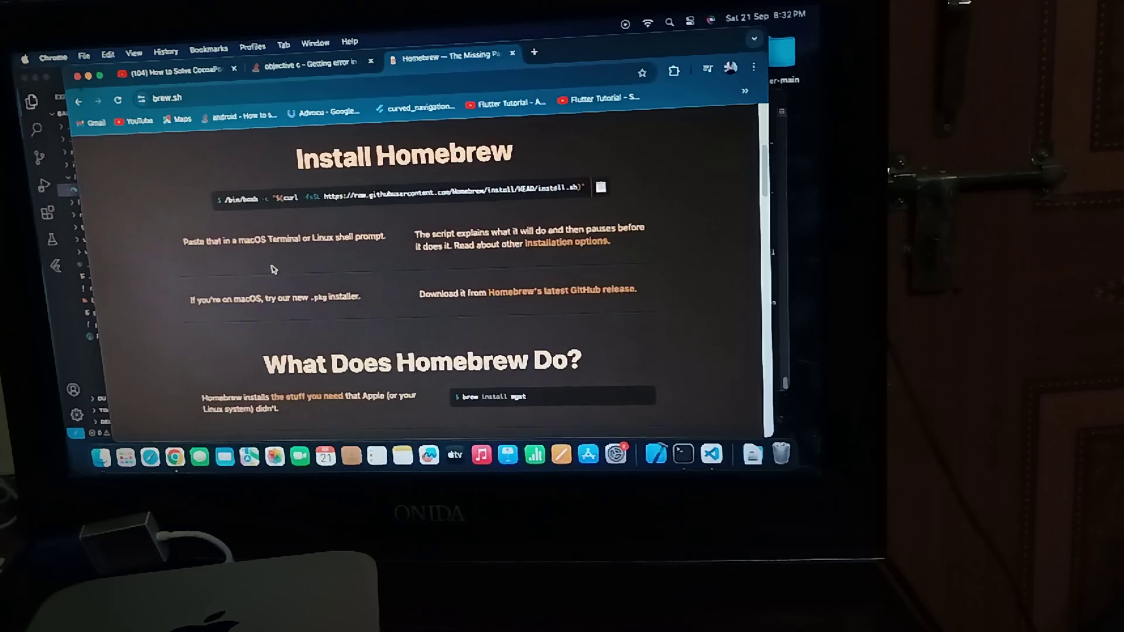
pyautogui.scroll(-2, 271, 269)
pyautogui.scroll(-2, 304, 294)
pyautogui.scroll(6, 304, 293)
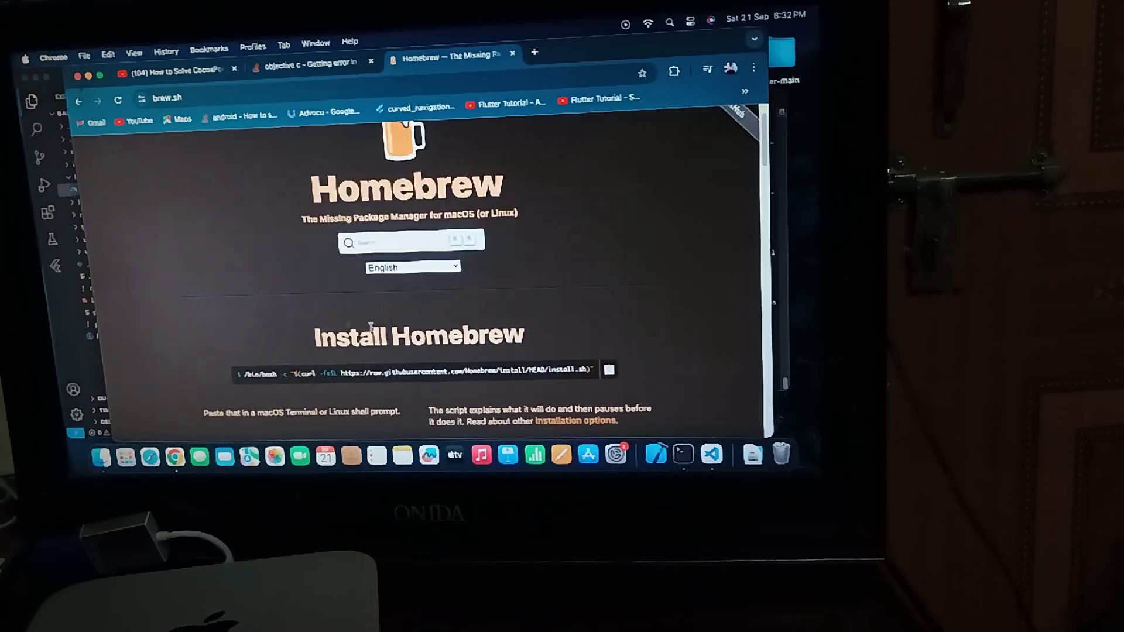
pyautogui.click(683, 453)
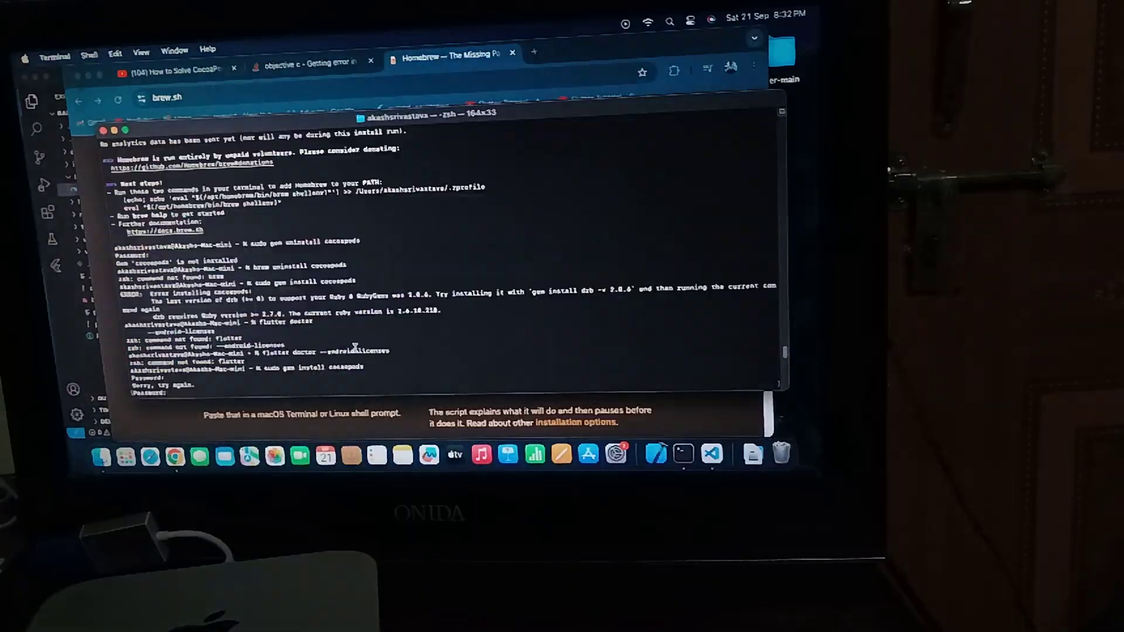
pyautogui.scroll(5, 355, 349)
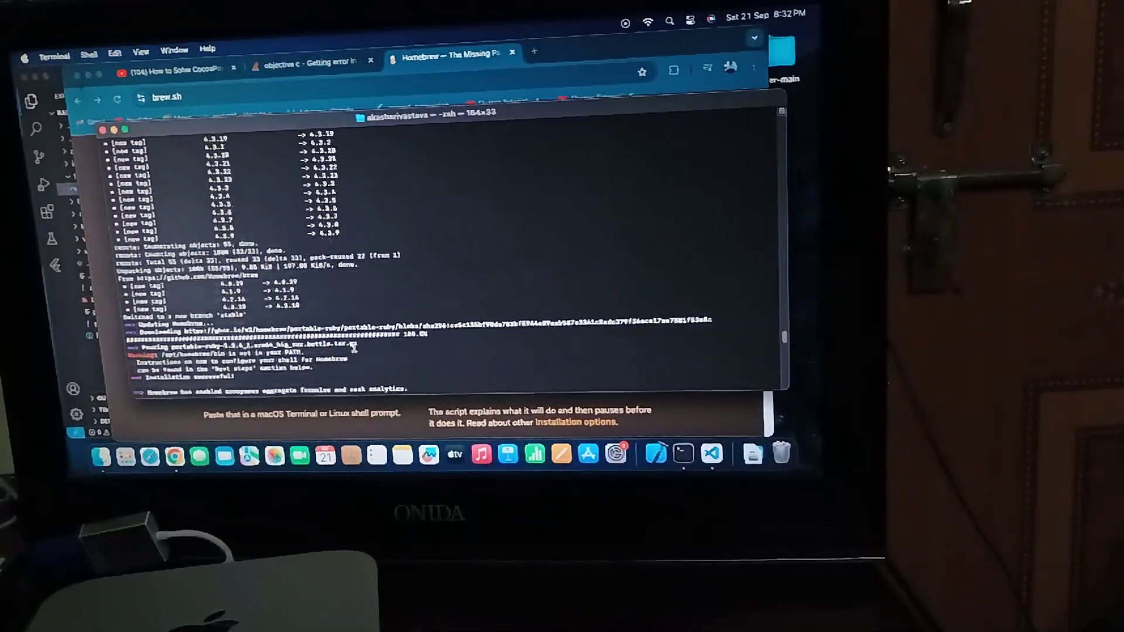
pyautogui.scroll(3, 350, 349)
pyautogui.scroll(3, 351, 348)
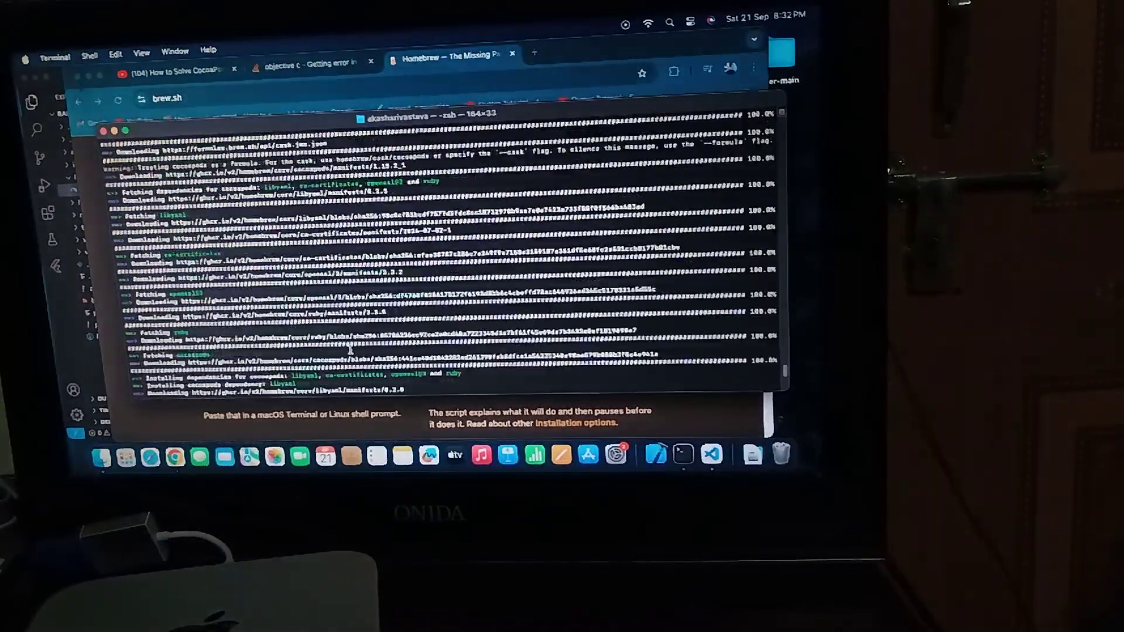
pyautogui.scroll(3, 351, 348)
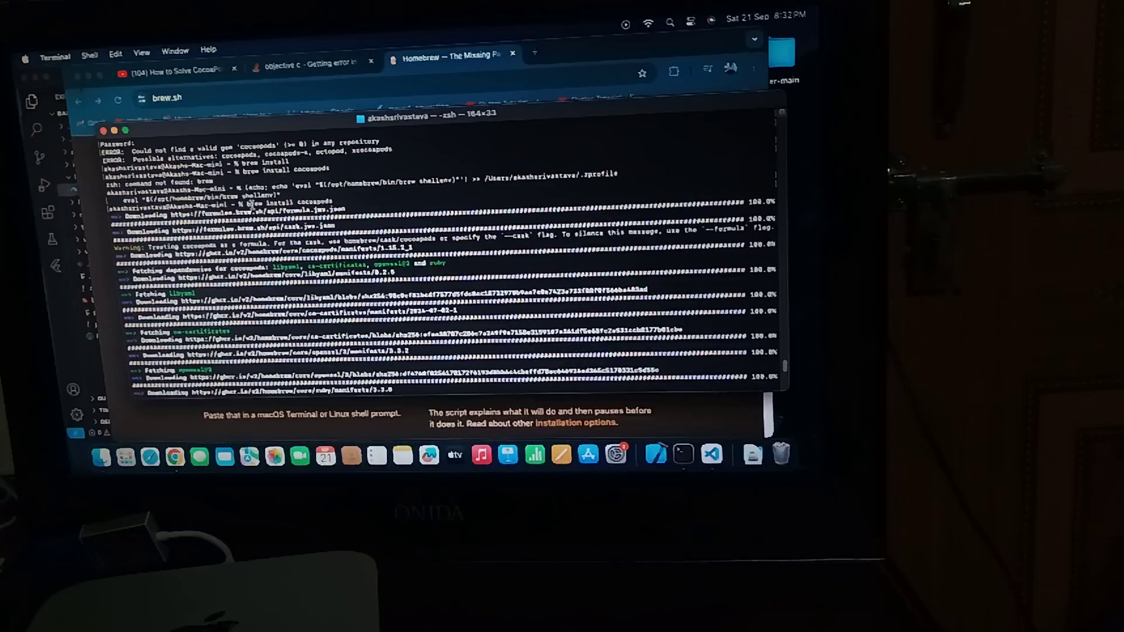
pyautogui.scroll(1, 248, 204)
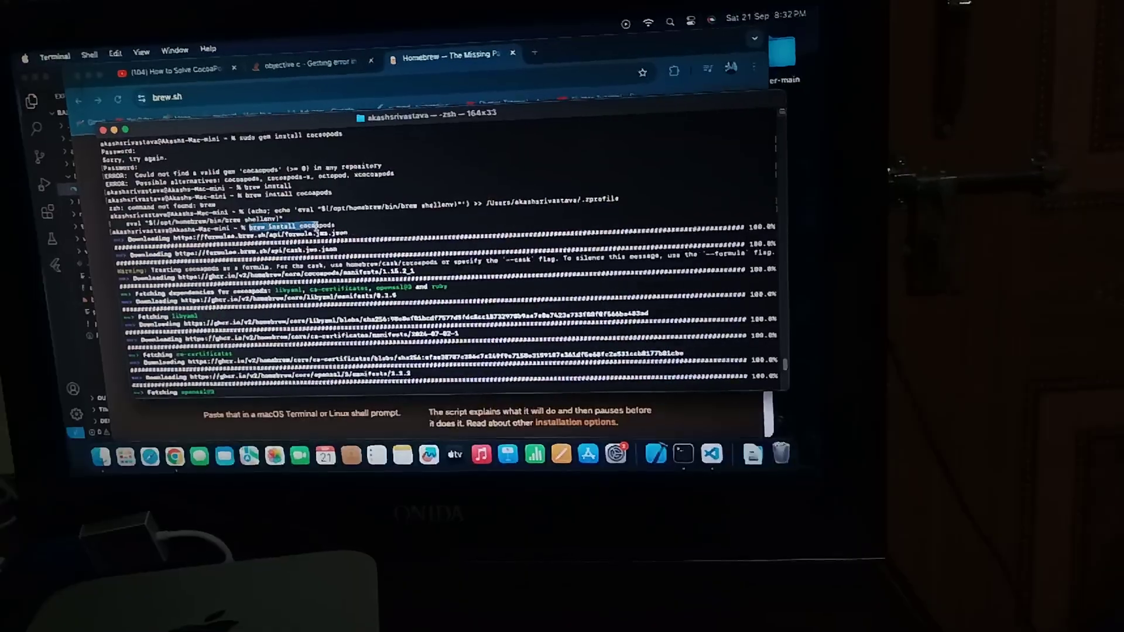
# - Bring the VS Code window with the flutter doctor report to the front
pyautogui.click(713, 457)
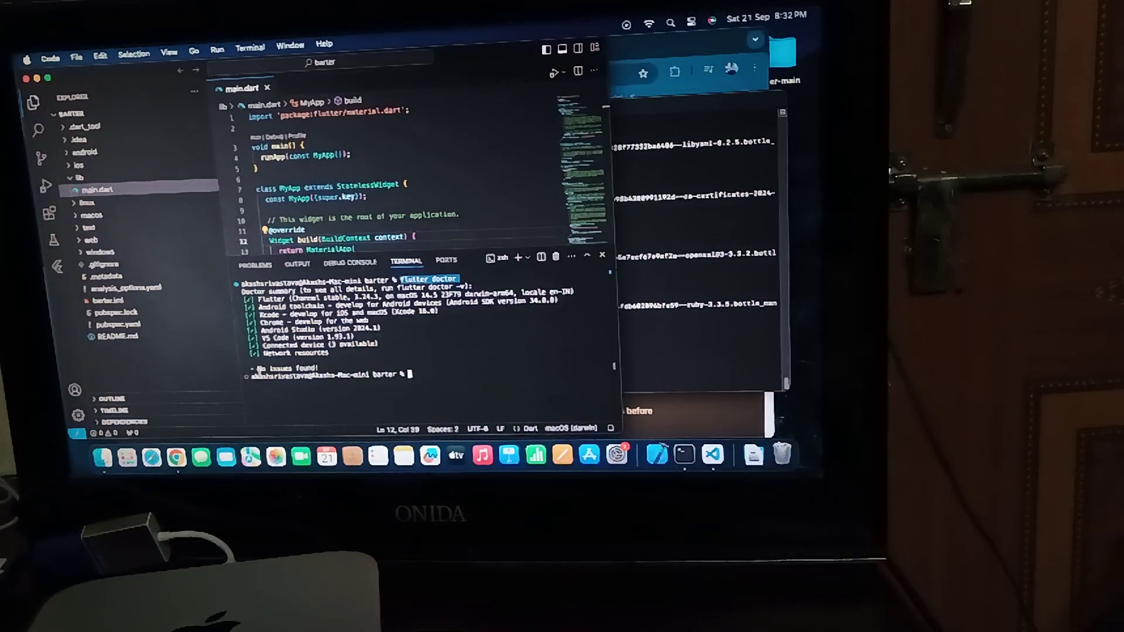
# - Highlight the passing flutter doctor results in VS Code, then return to Terminal
pyautogui.moveTo(253, 298); pyautogui.dragTo(311, 354)
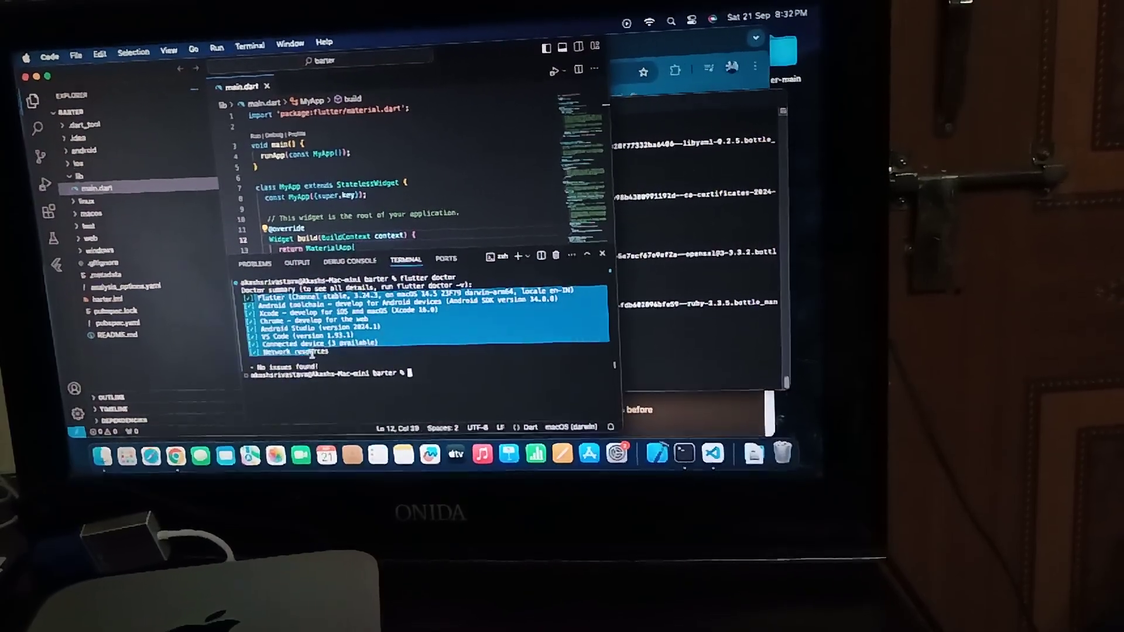
pyautogui.click(281, 312)
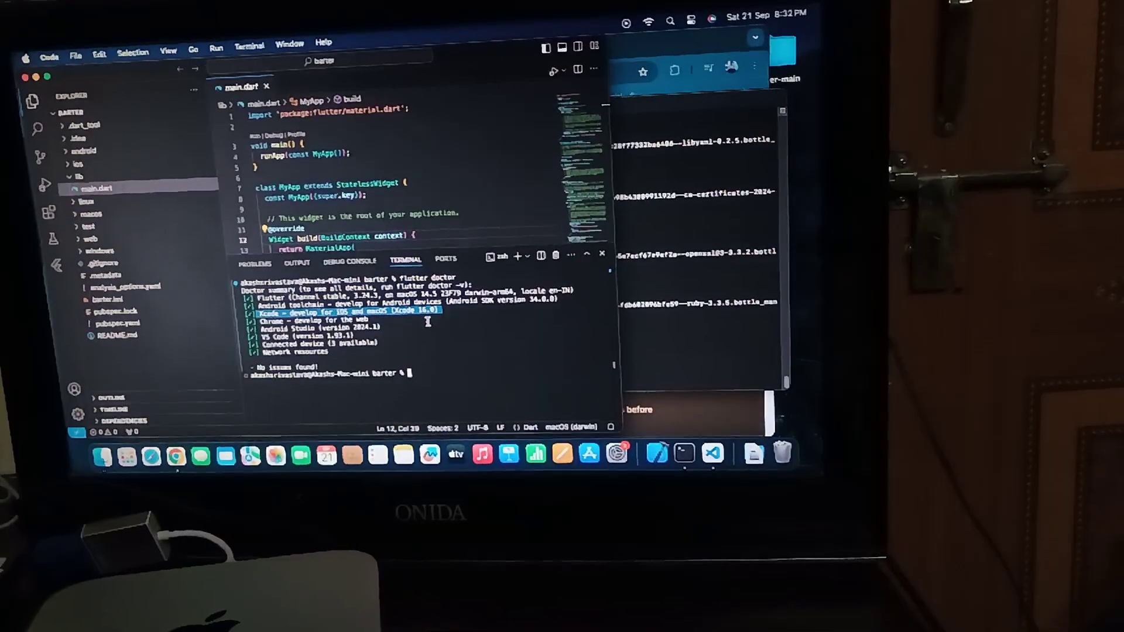
pyautogui.click(703, 317)
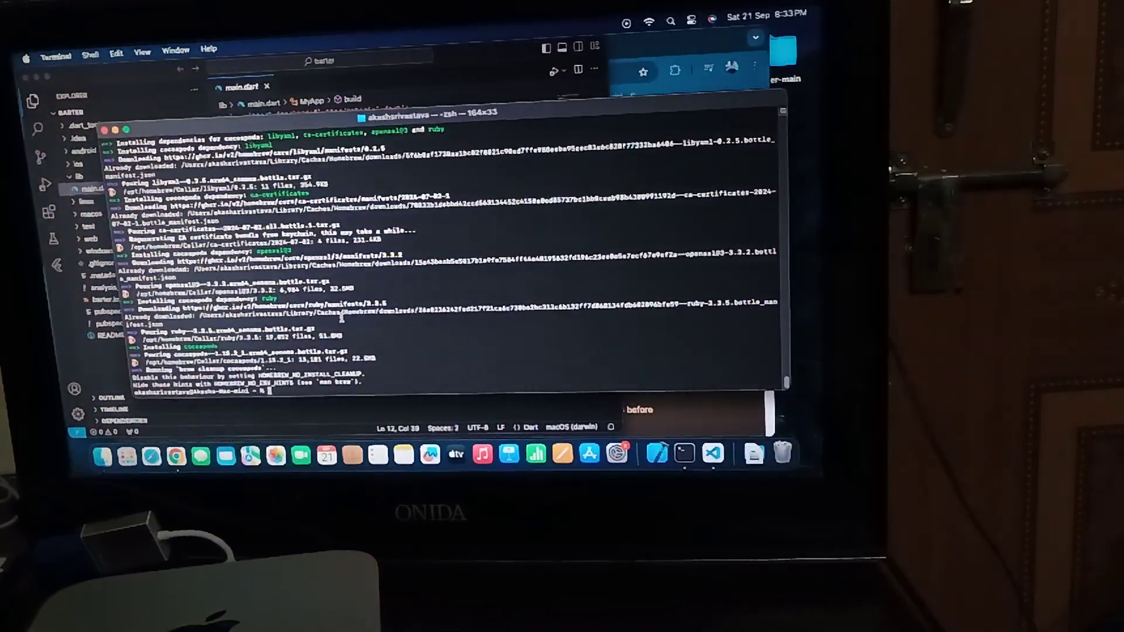